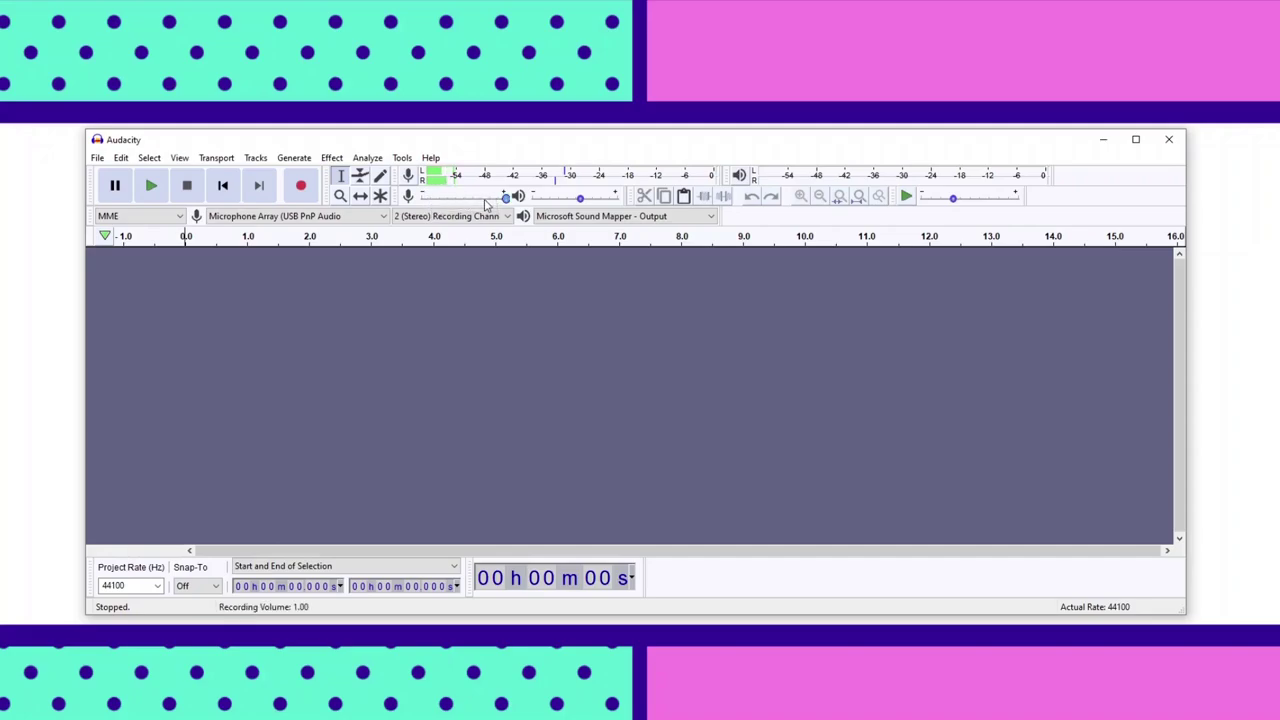
# - Make a test recording while lowering the recording volume slightly below maximum, and discard the test track
pyautogui.moveTo(506, 198)
pyautogui.mouseDown()
pyautogui.moveTo(421, 200)
pyautogui.moveTo(506, 199)
pyautogui.mouseUp()
pyautogui.click(309, 194)
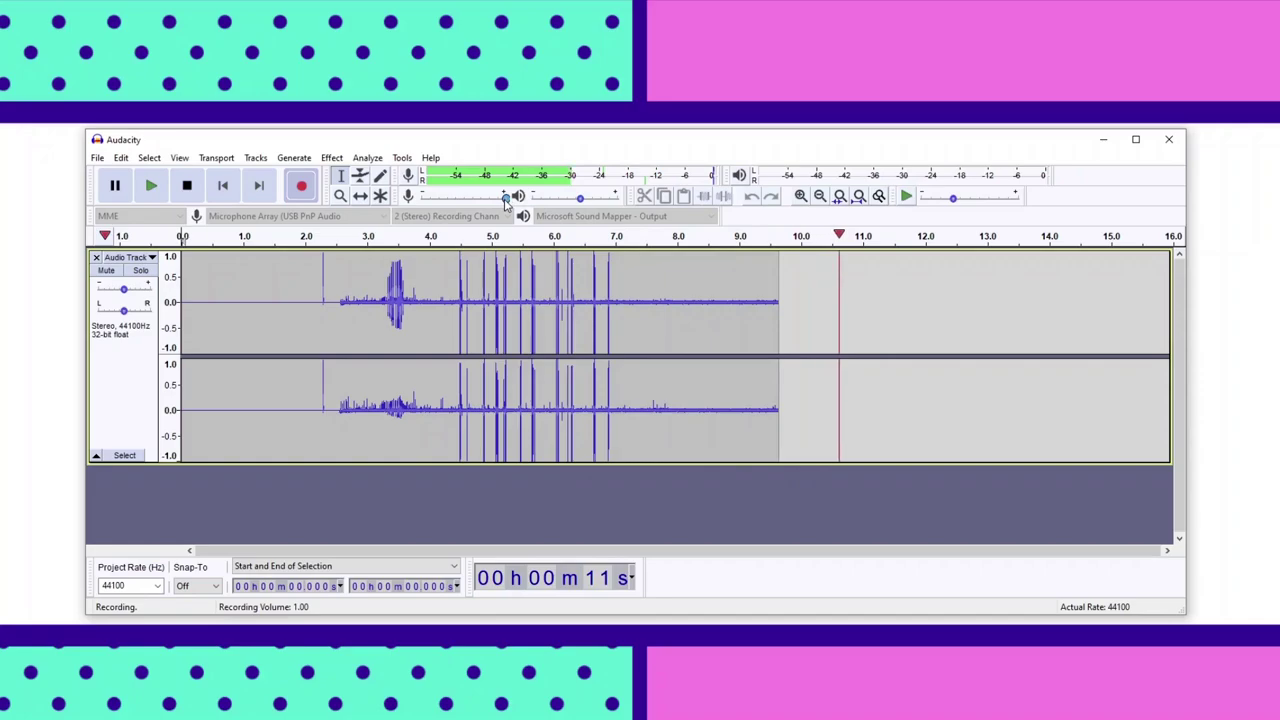
pyautogui.moveTo(503, 197); pyautogui.dragTo(500, 197)
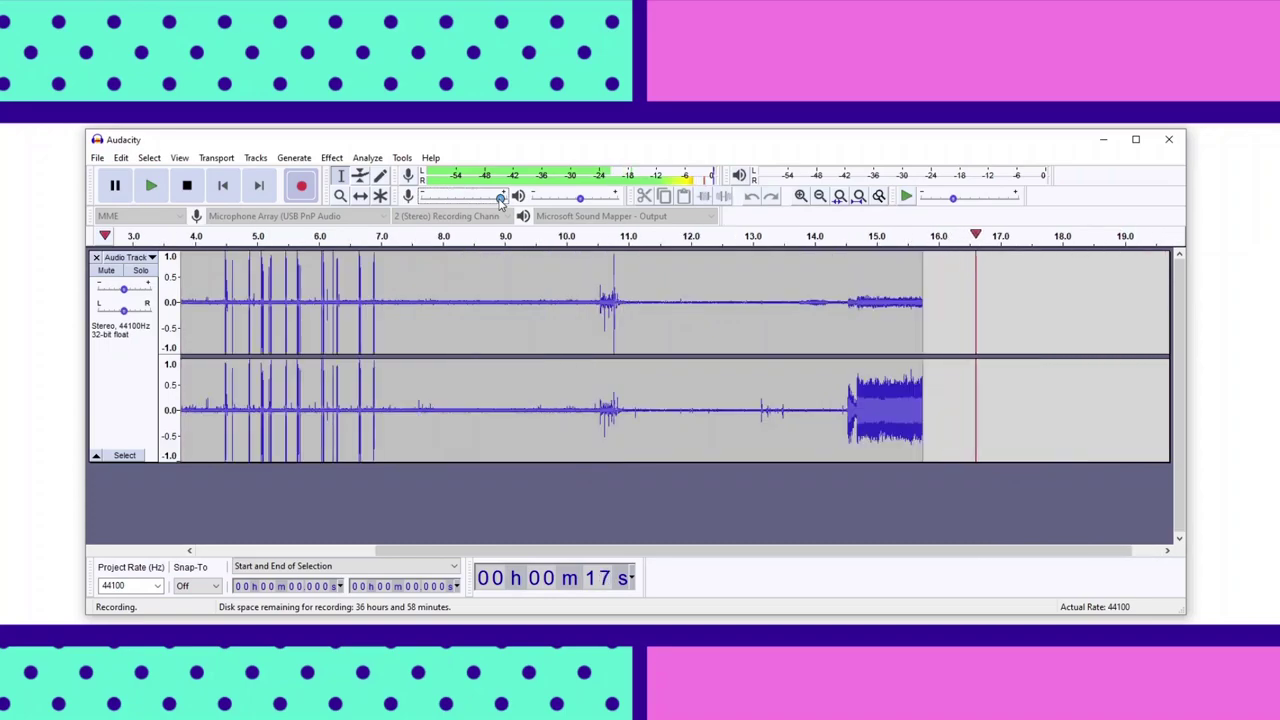
pyautogui.moveTo(500, 197); pyautogui.dragTo(489, 198)
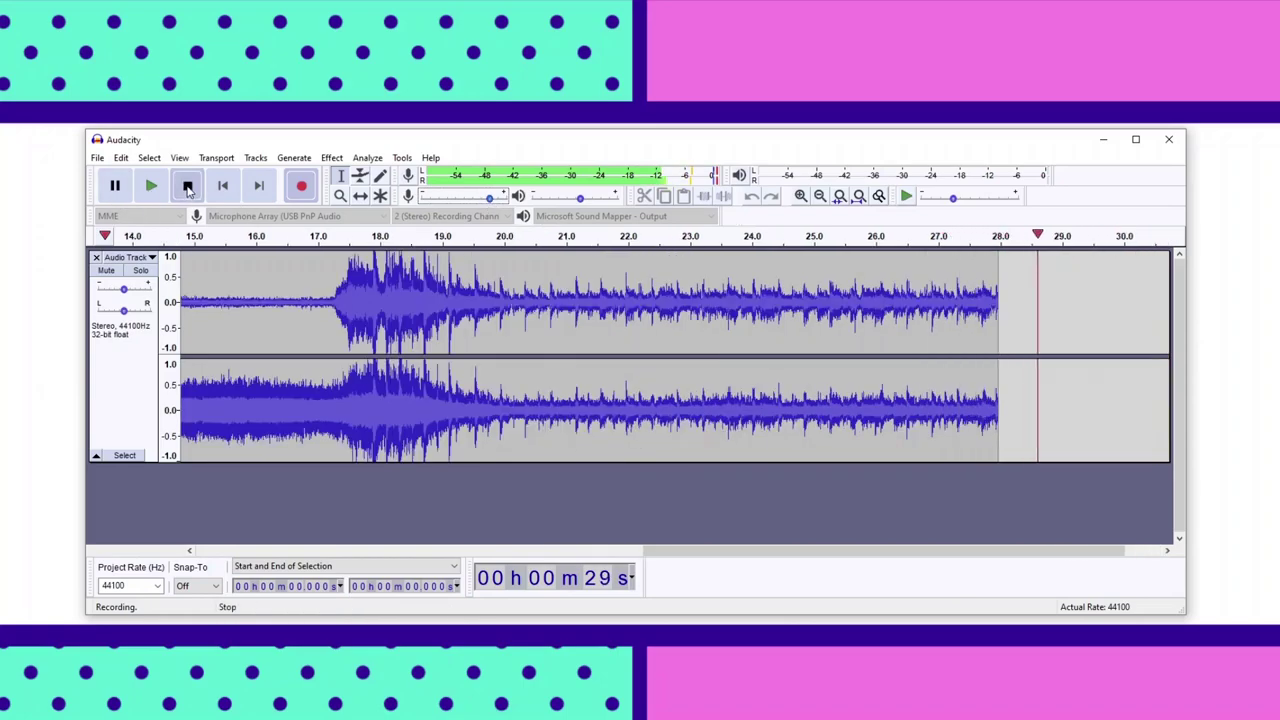
pyautogui.click(187, 186)
pyautogui.click(96, 257)
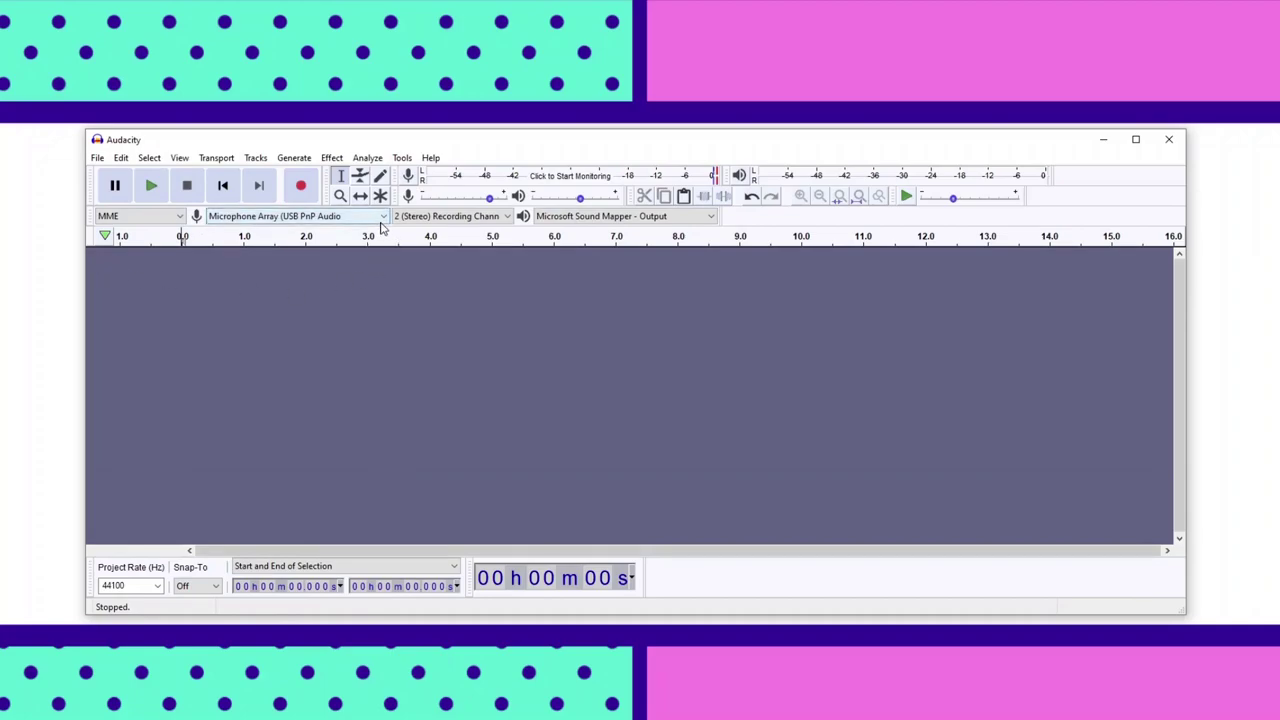
# - Record the full audio into a new stereo track and stop the recording at its end
pyautogui.click(301, 186)
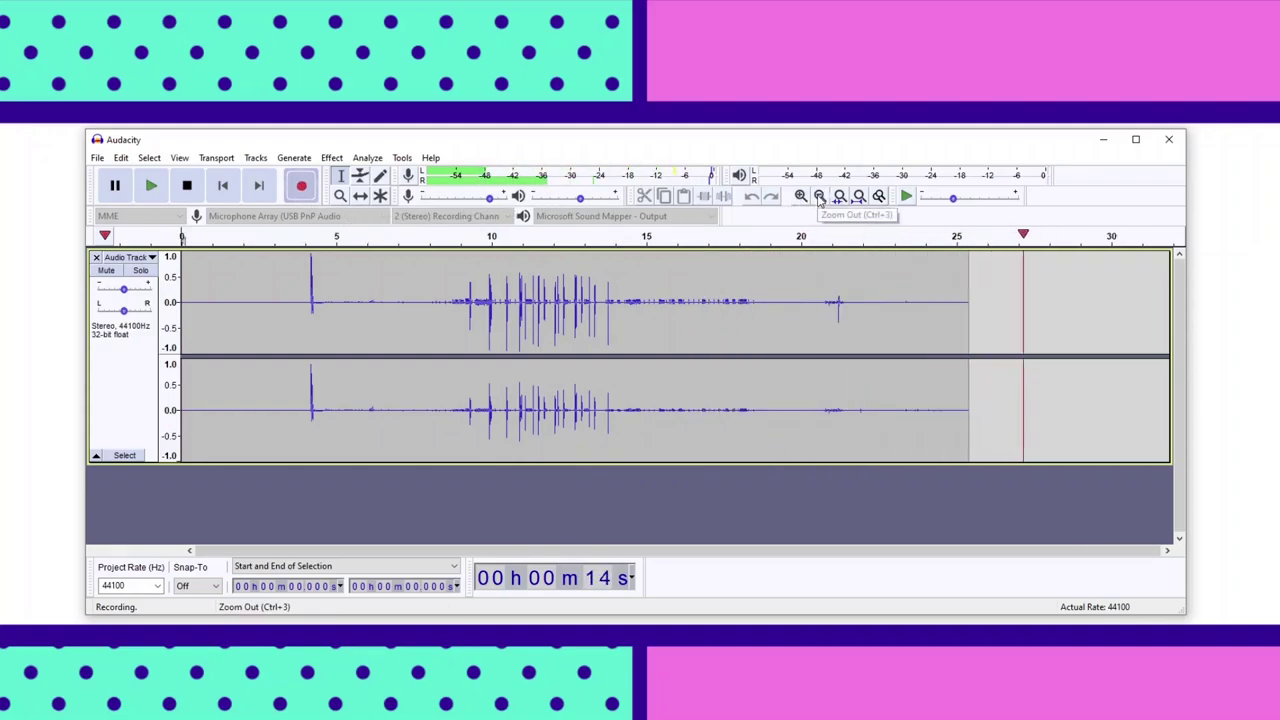
pyautogui.click(820, 196)
pyautogui.click(820, 196)
pyautogui.click(820, 196)
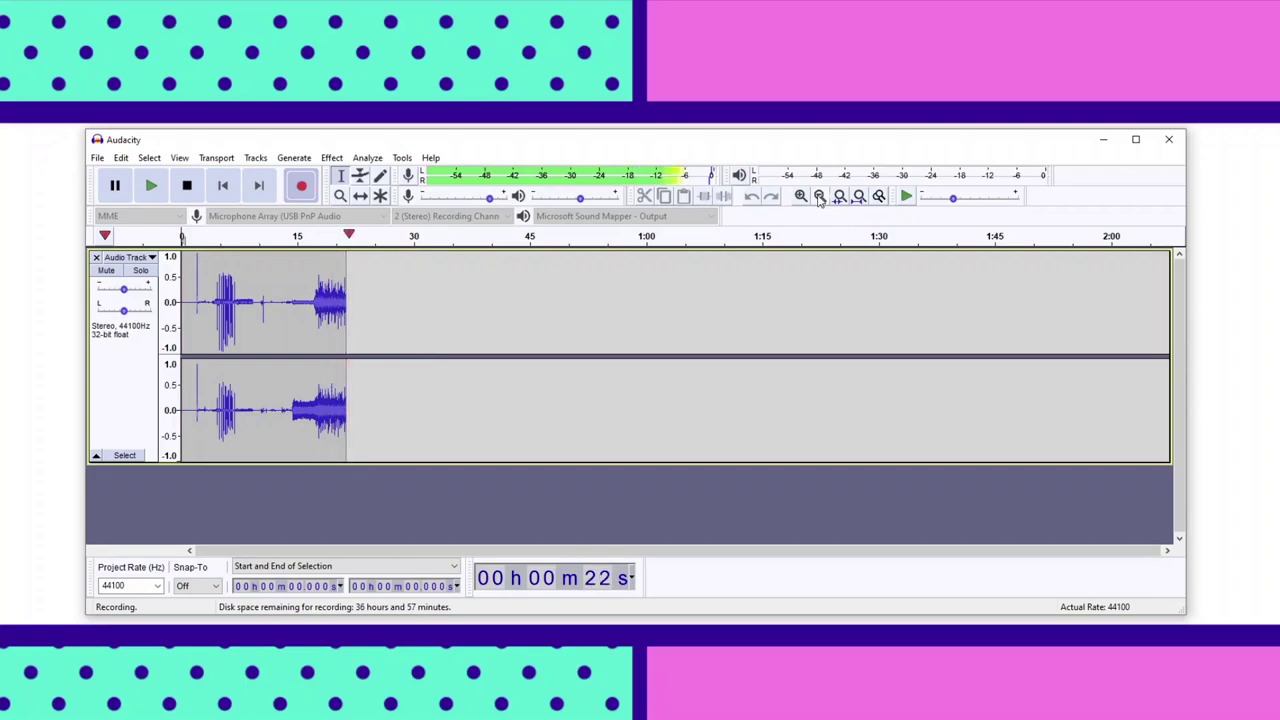
pyautogui.click(190, 187)
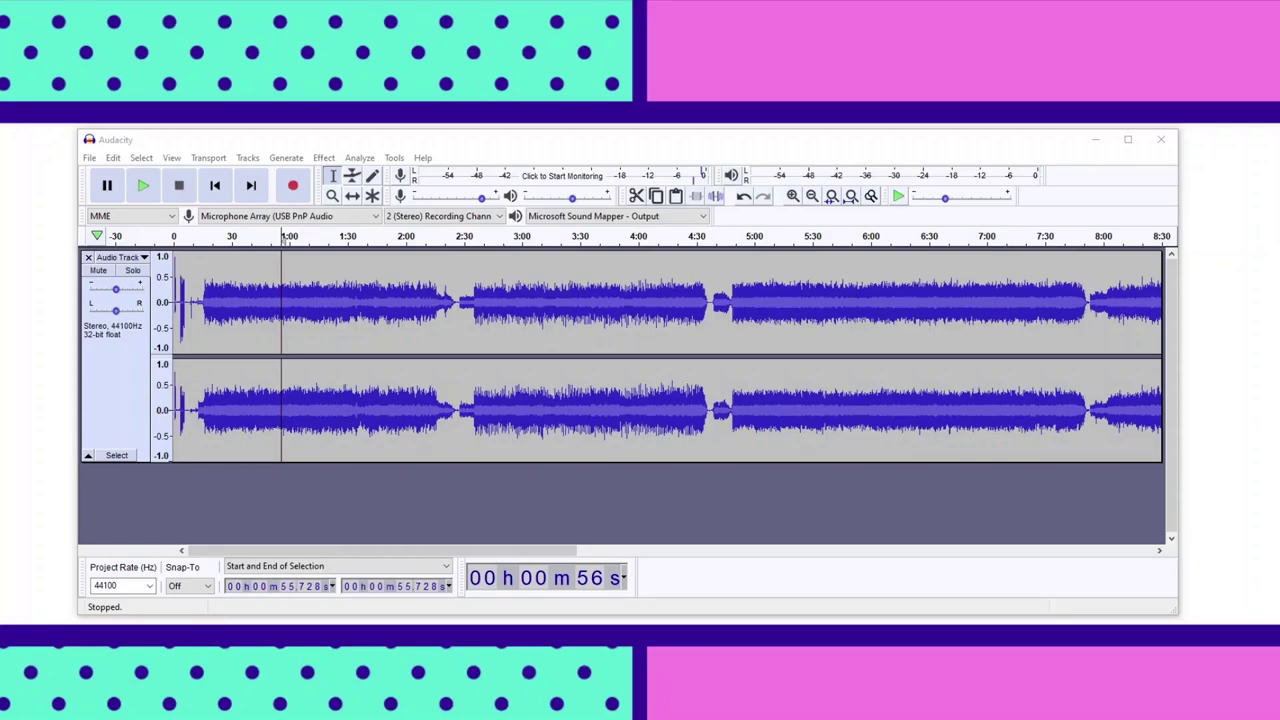
# - Cut the first song, from the start to about 2 min 25.6 s, out of the recorded track
pyautogui.click(793, 197)
pyautogui.click(793, 197)
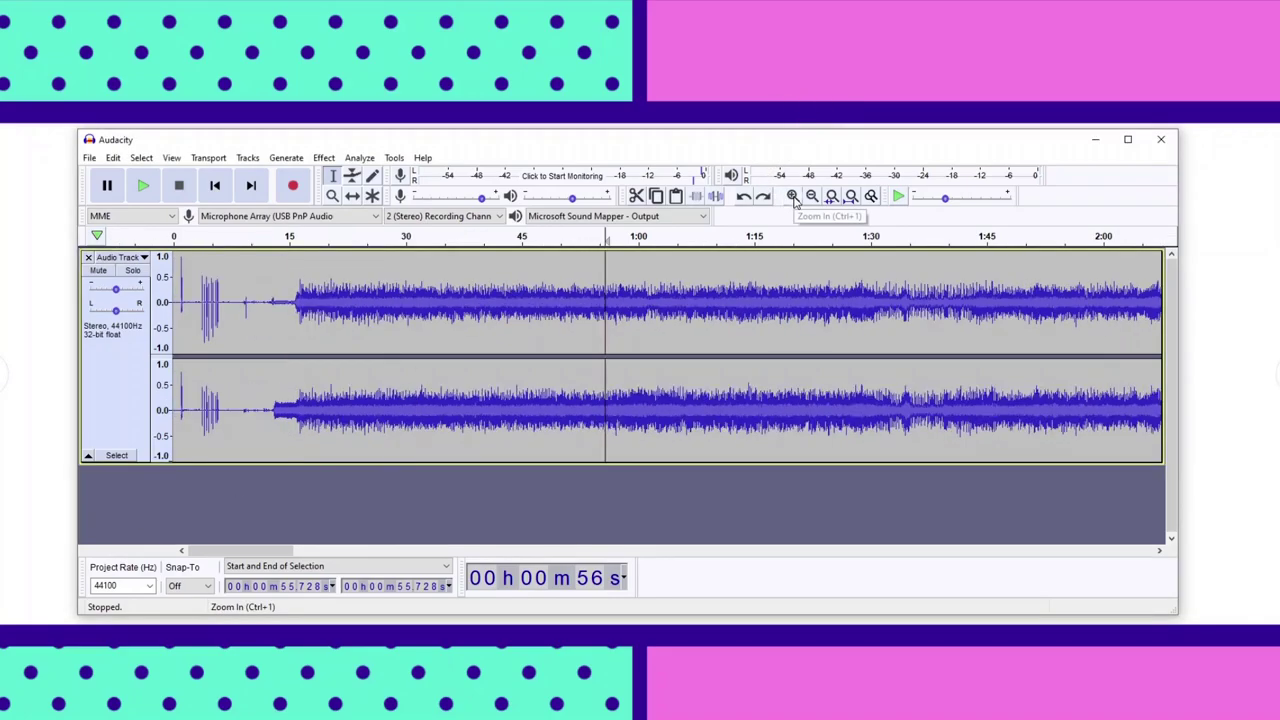
pyautogui.click(794, 198)
pyautogui.click(812, 197)
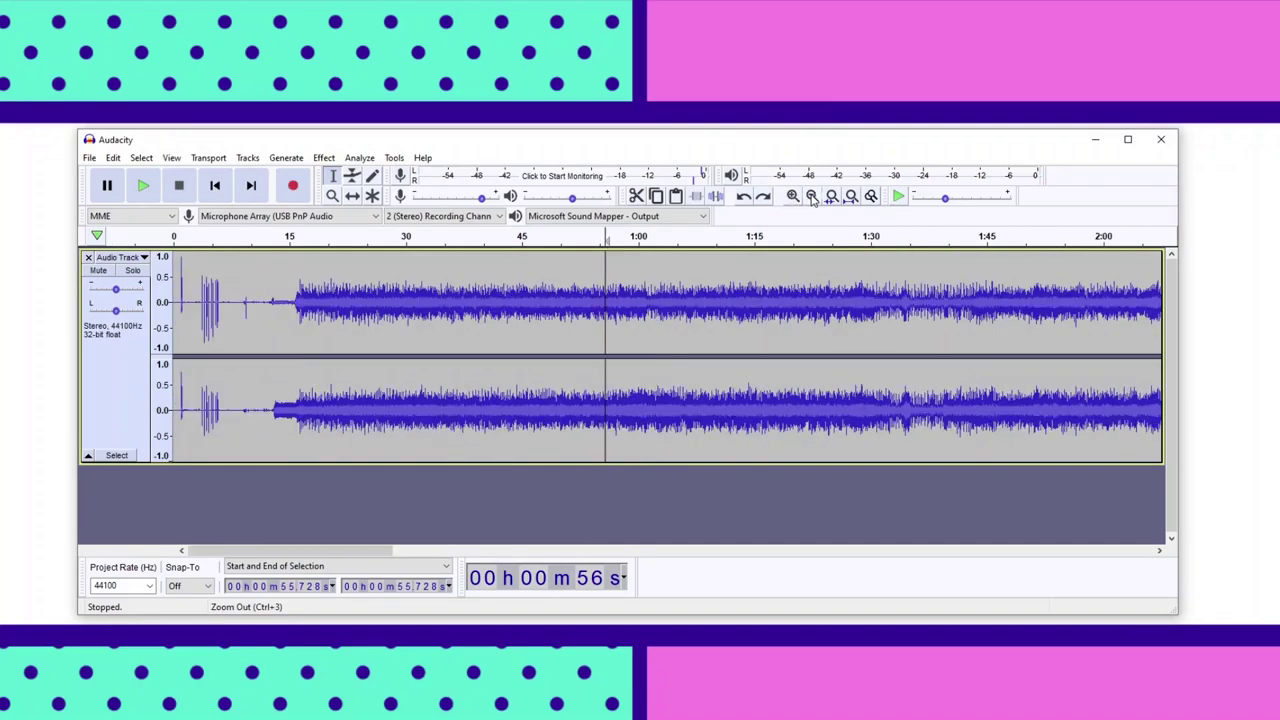
pyautogui.click(812, 197)
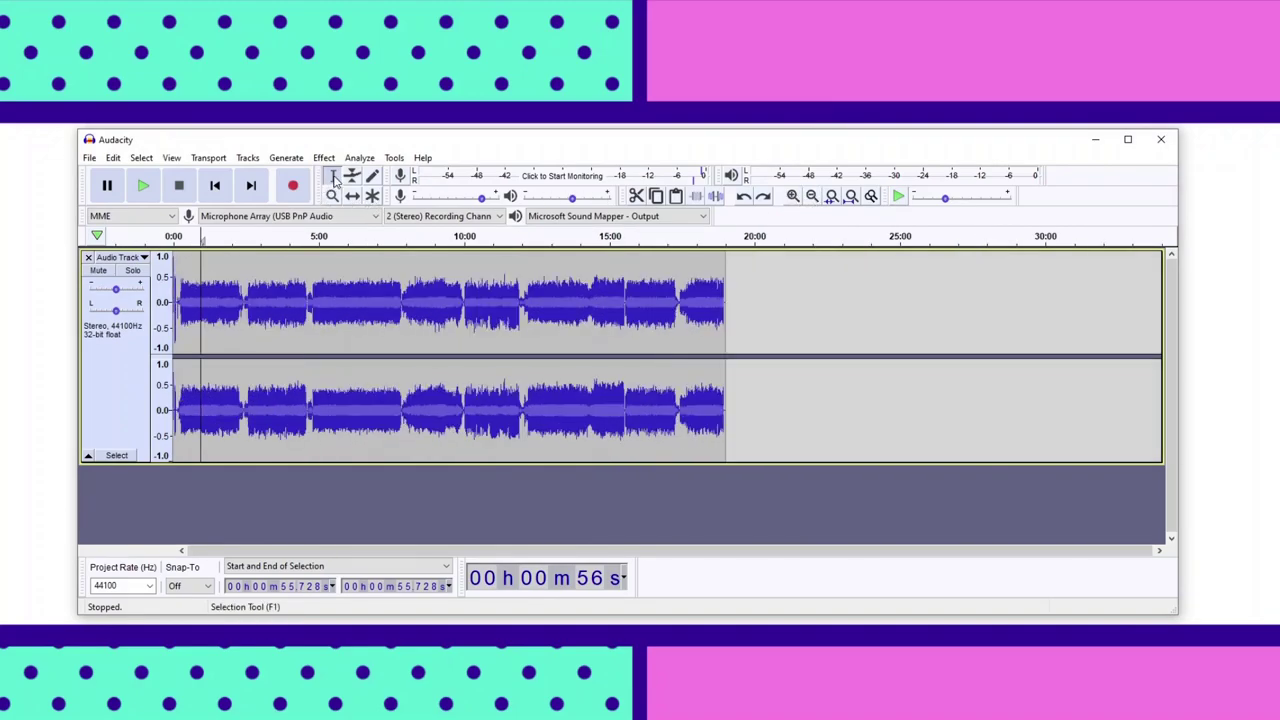
pyautogui.click(791, 196)
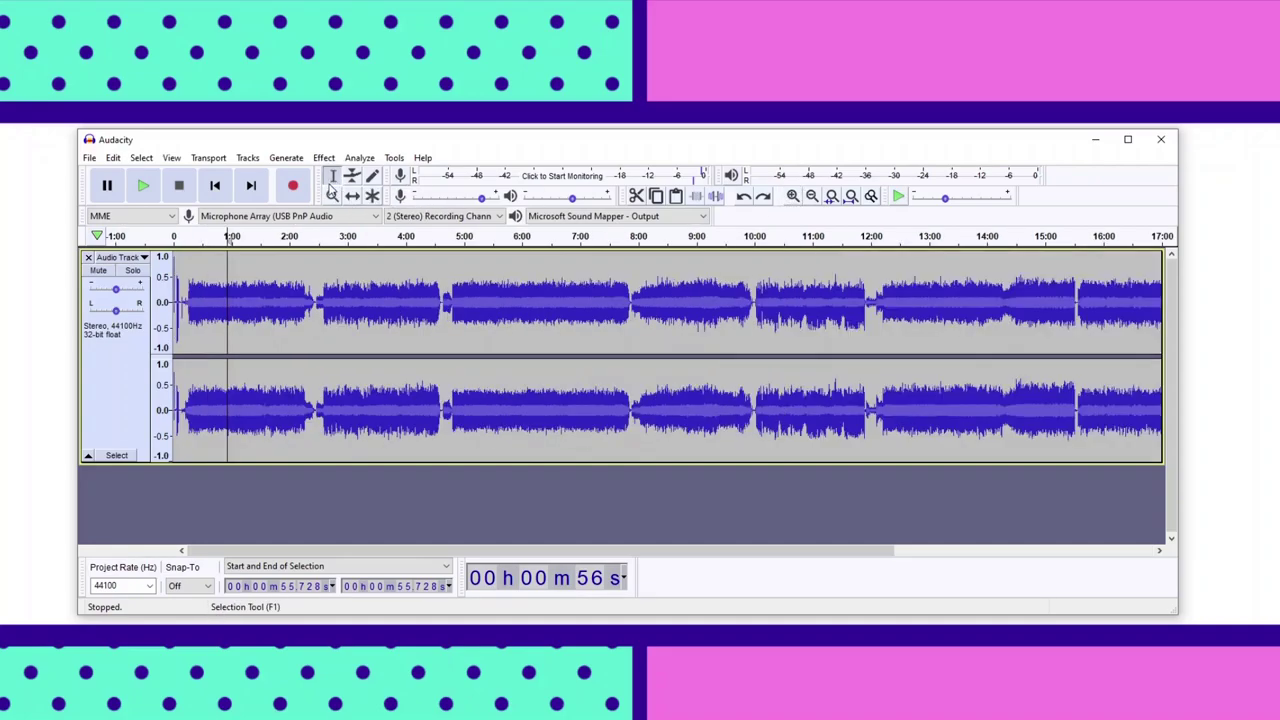
pyautogui.moveTo(314, 298); pyautogui.dragTo(163, 300)
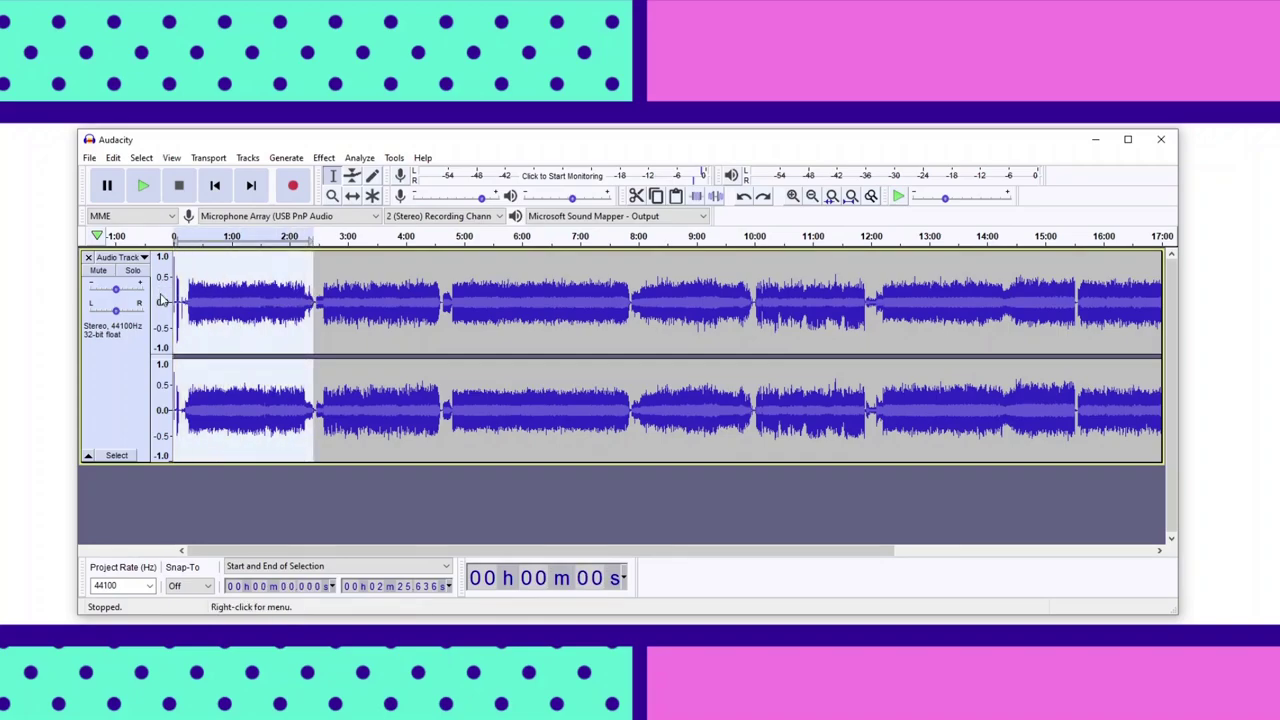
pyautogui.click(637, 197)
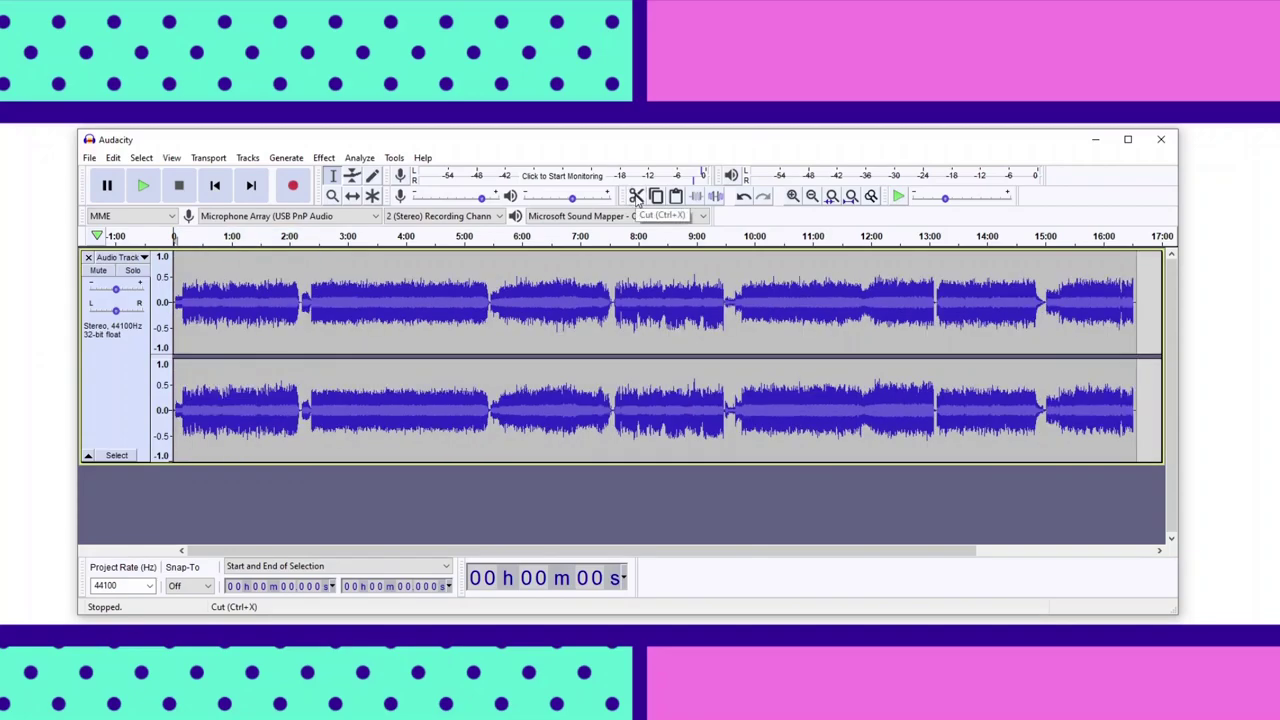
# - Create a new project and paste the cut song into it, showing its whole waveform
pyautogui.click(89, 158)
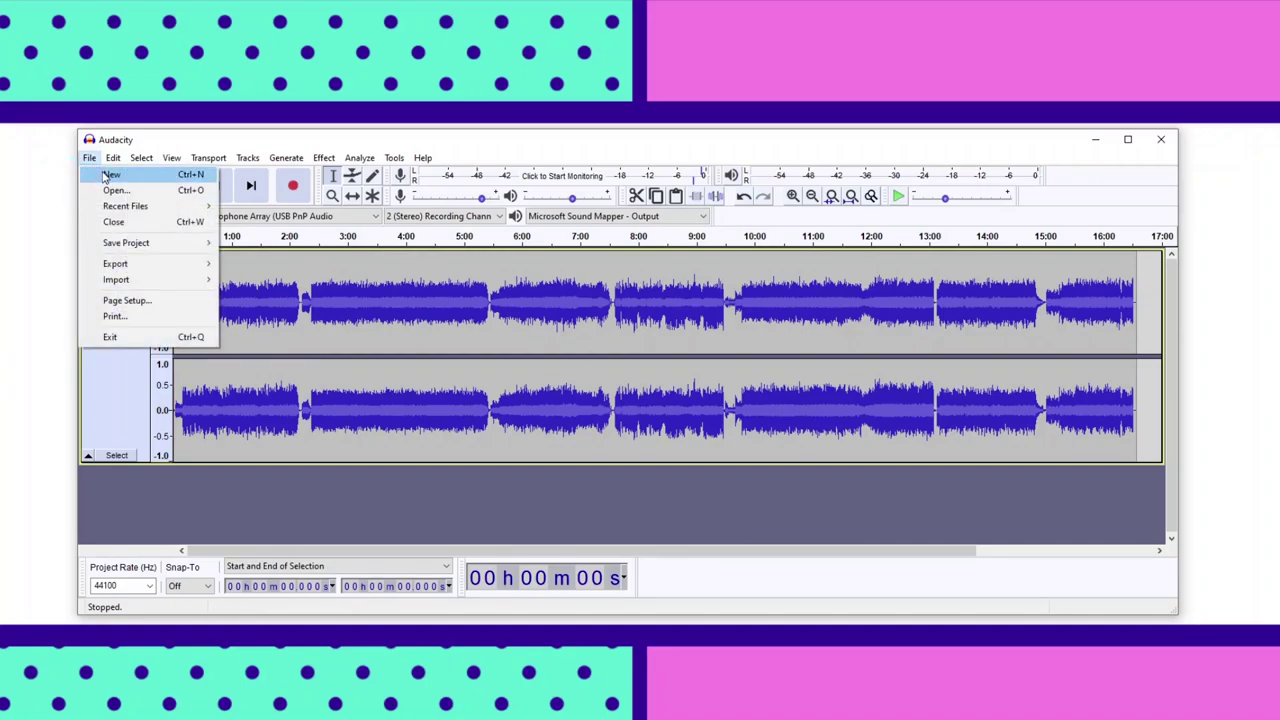
pyautogui.click(110, 175)
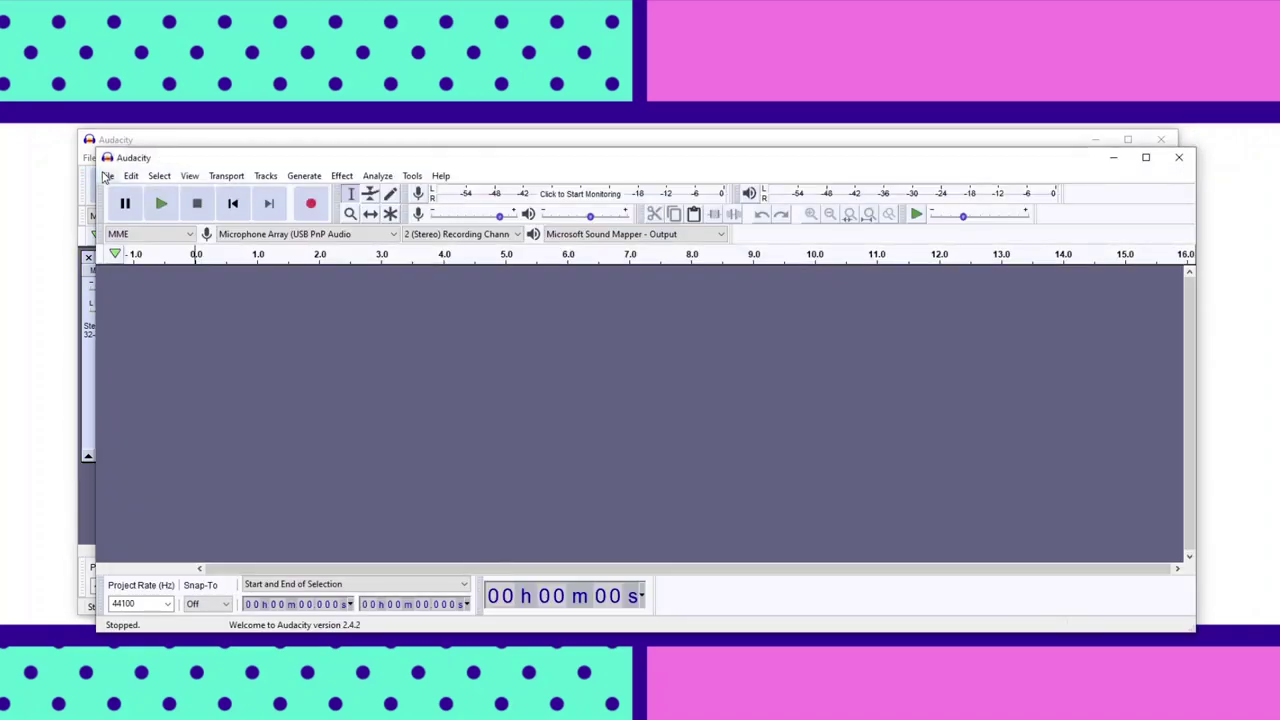
pyautogui.moveTo(193, 161); pyautogui.dragTo(176, 150)
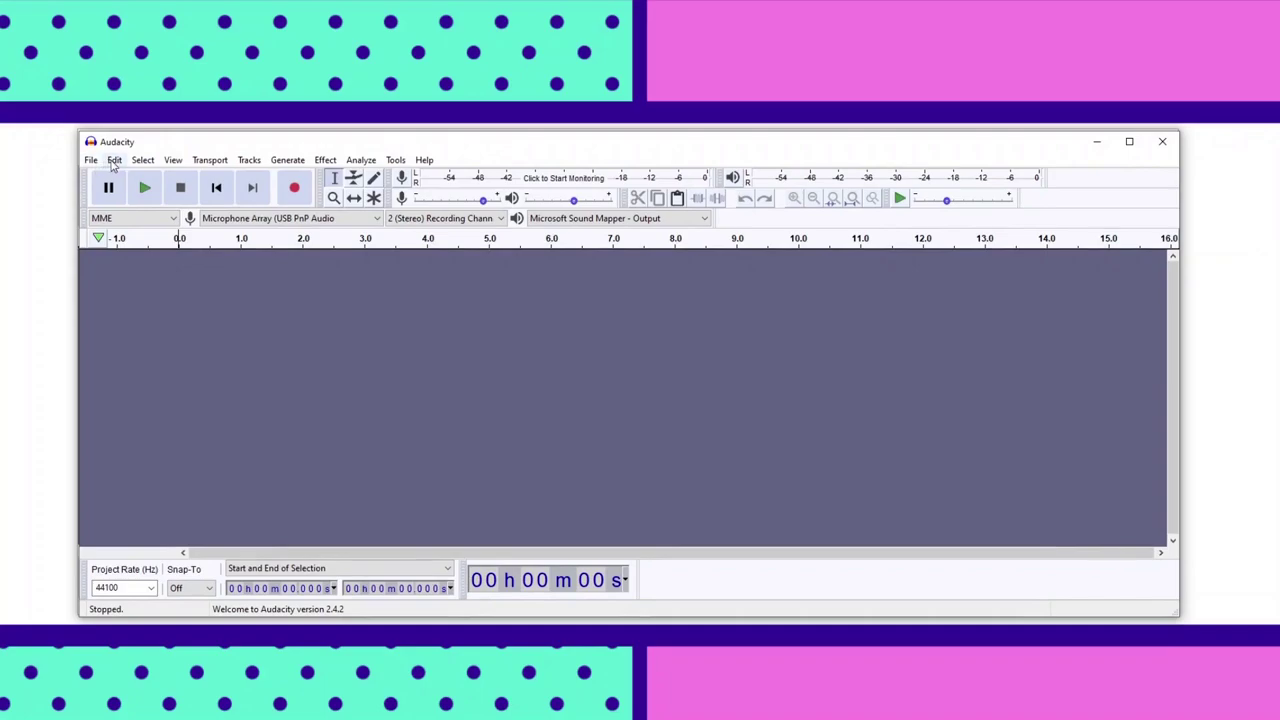
pyautogui.click(114, 162)
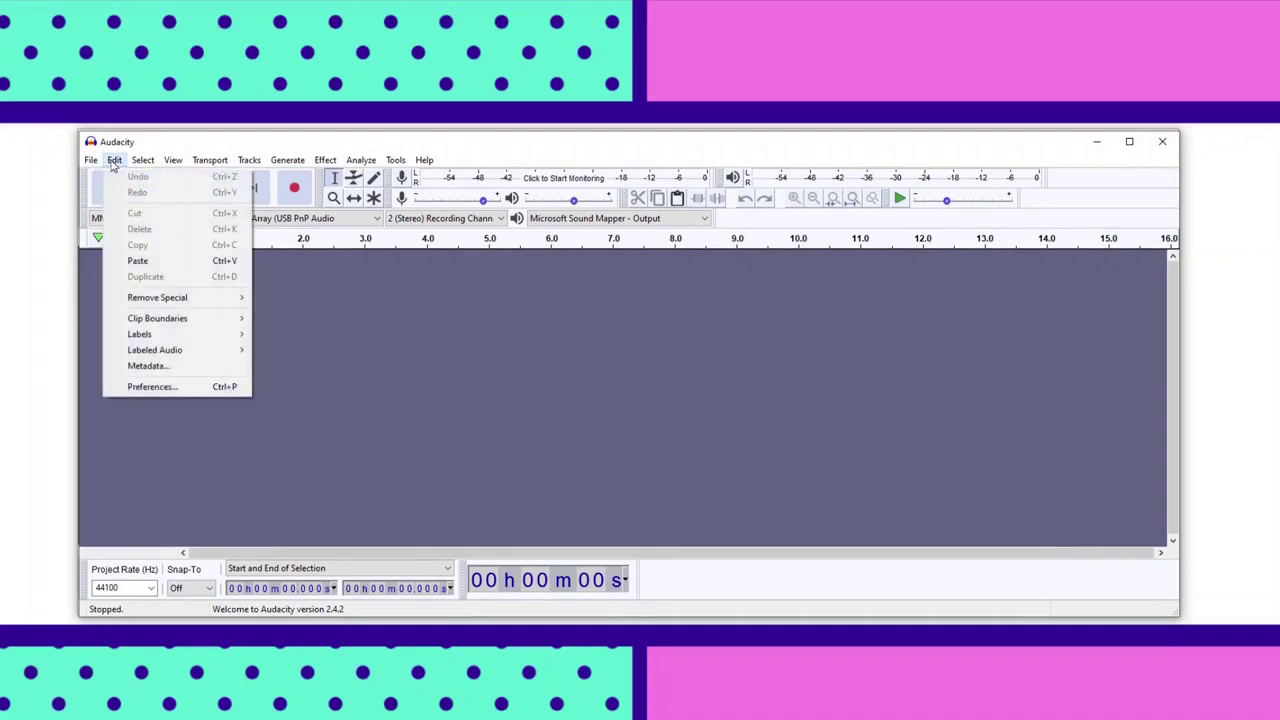
pyautogui.click(149, 262)
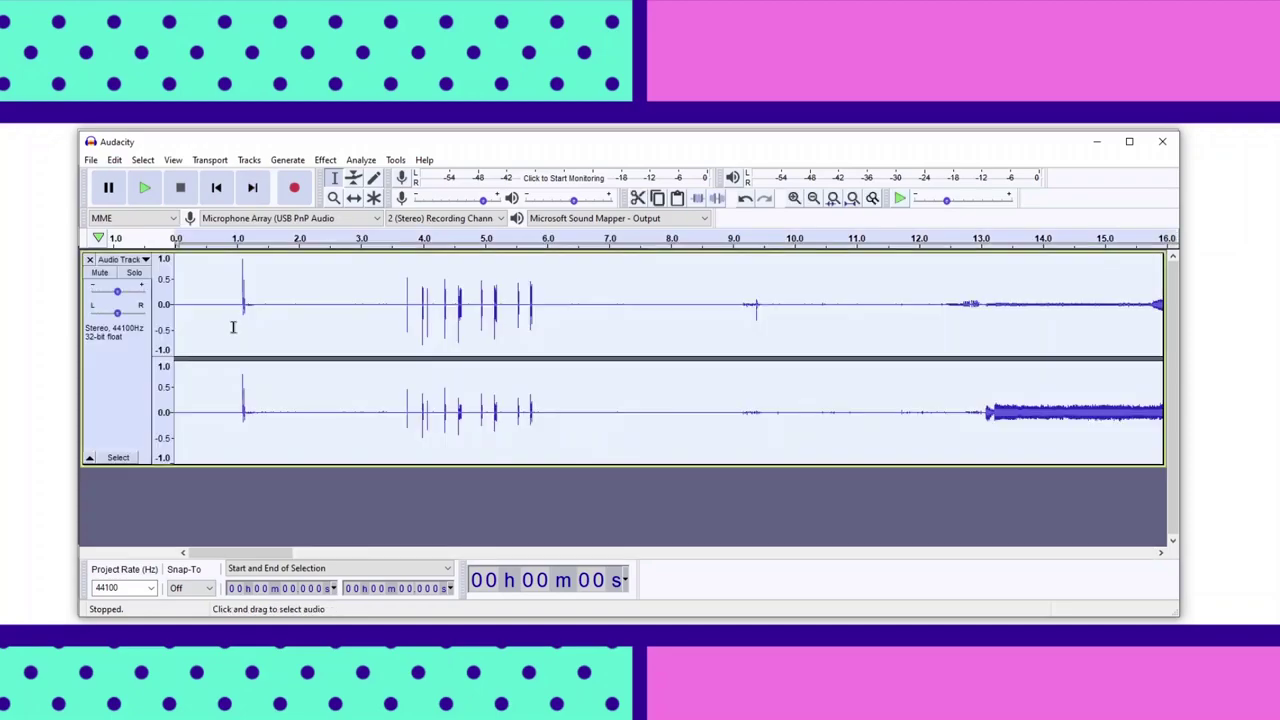
pyautogui.click(813, 198)
pyautogui.click(813, 198)
pyautogui.click(813, 198)
pyautogui.click(813, 198)
pyautogui.click(813, 198)
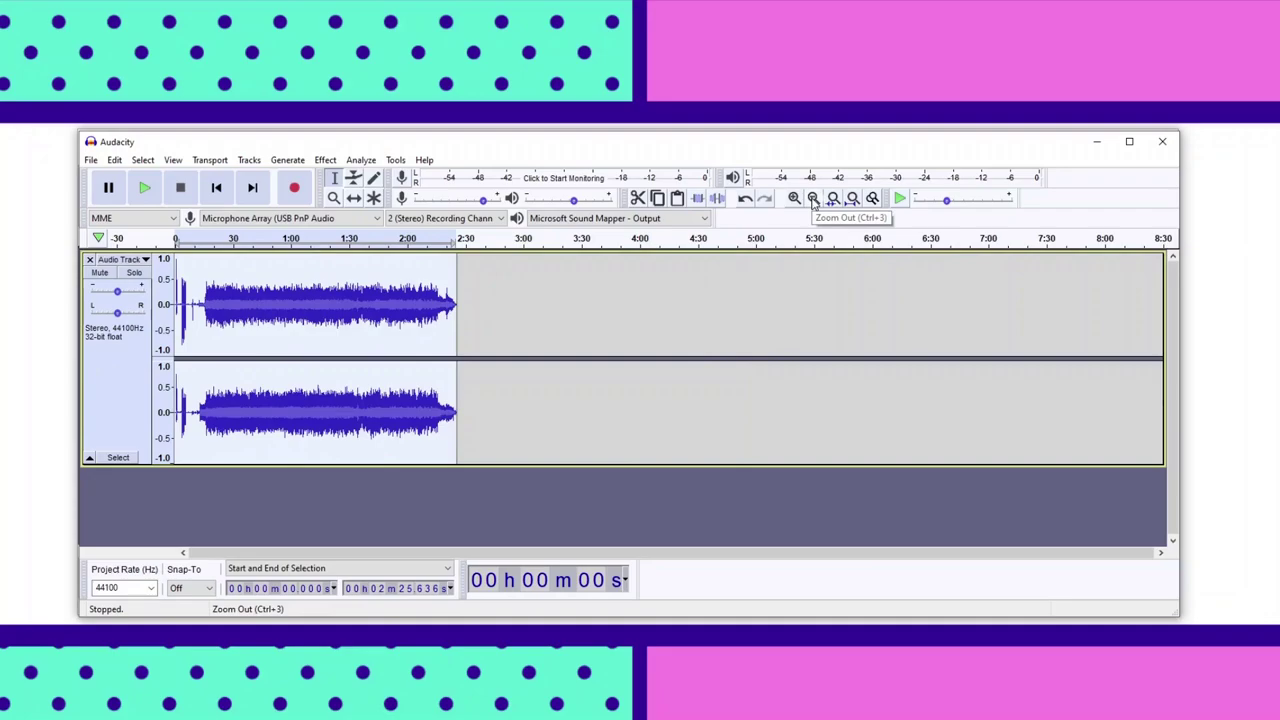
pyautogui.click(793, 199)
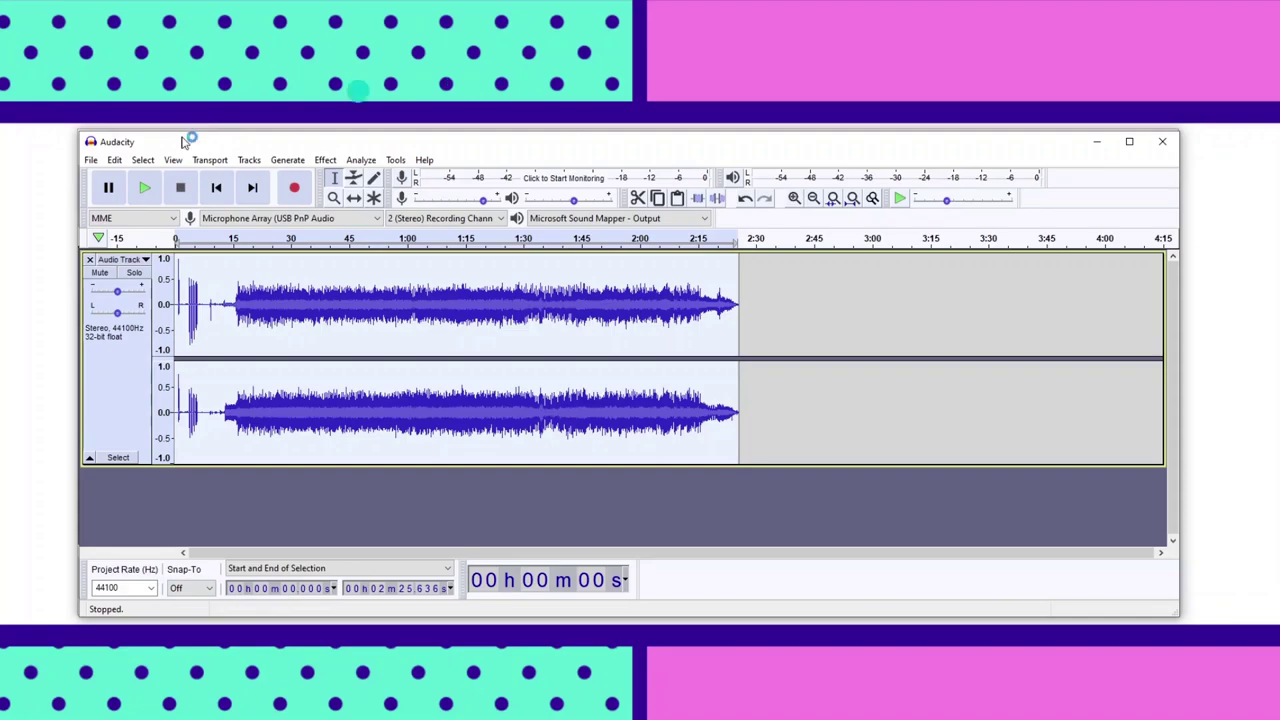
# - Export the song as an MP3 named "SONG TITLE 2 TITLE" in the Audacity folder, leaving the metadata tags blank
pyautogui.click(90, 160)
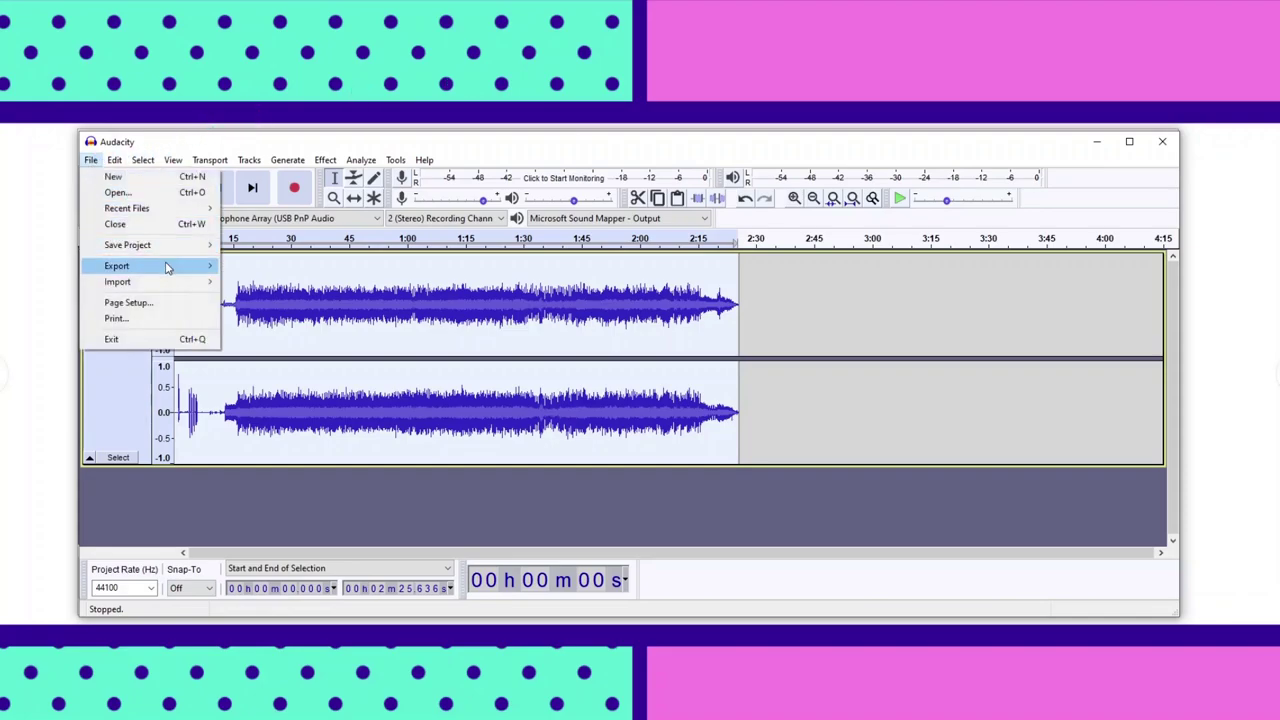
pyautogui.moveTo(171, 266)
pyautogui.click(252, 268)
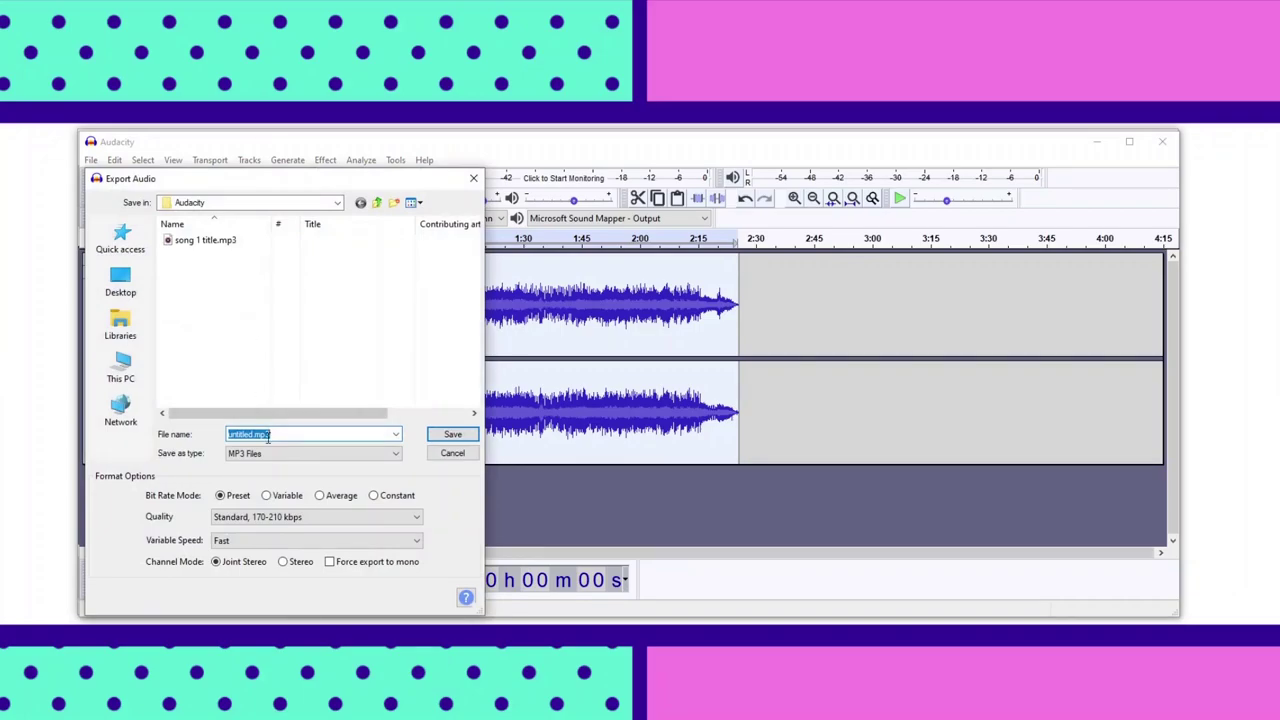
pyautogui.write('SONG')
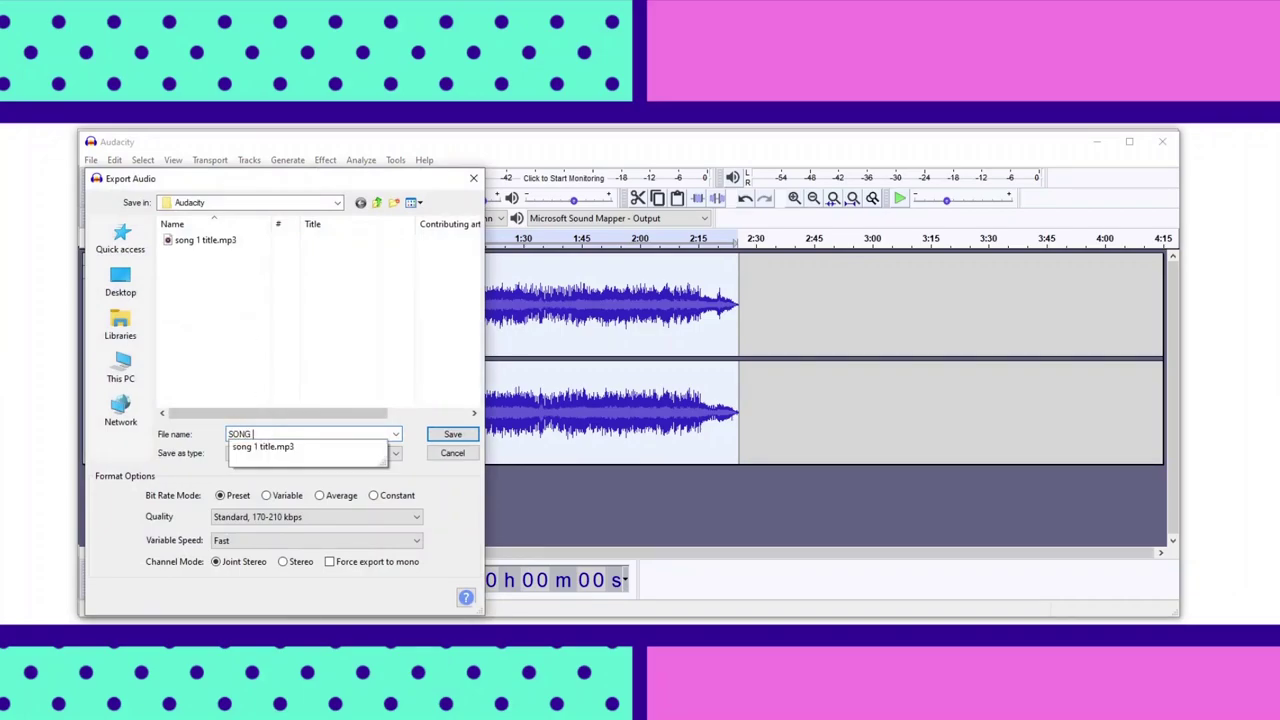
pyautogui.write(' TITLE 2 TITLE')
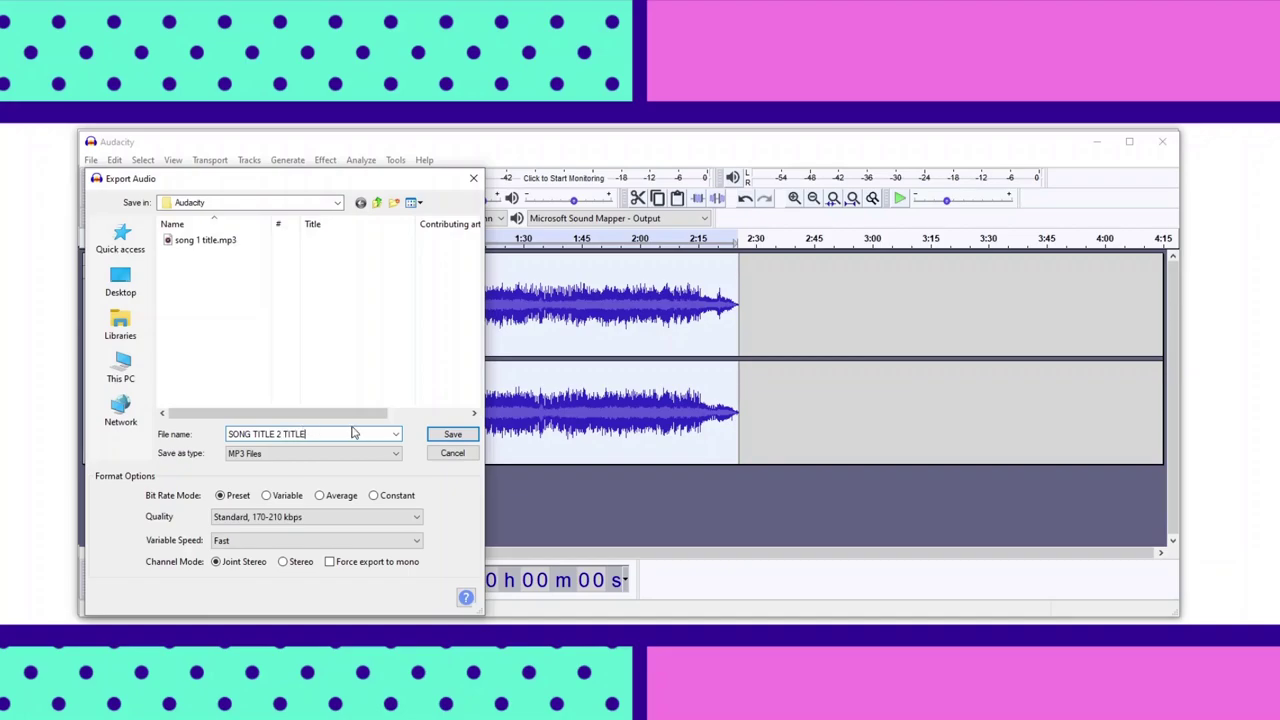
pyautogui.click(452, 434)
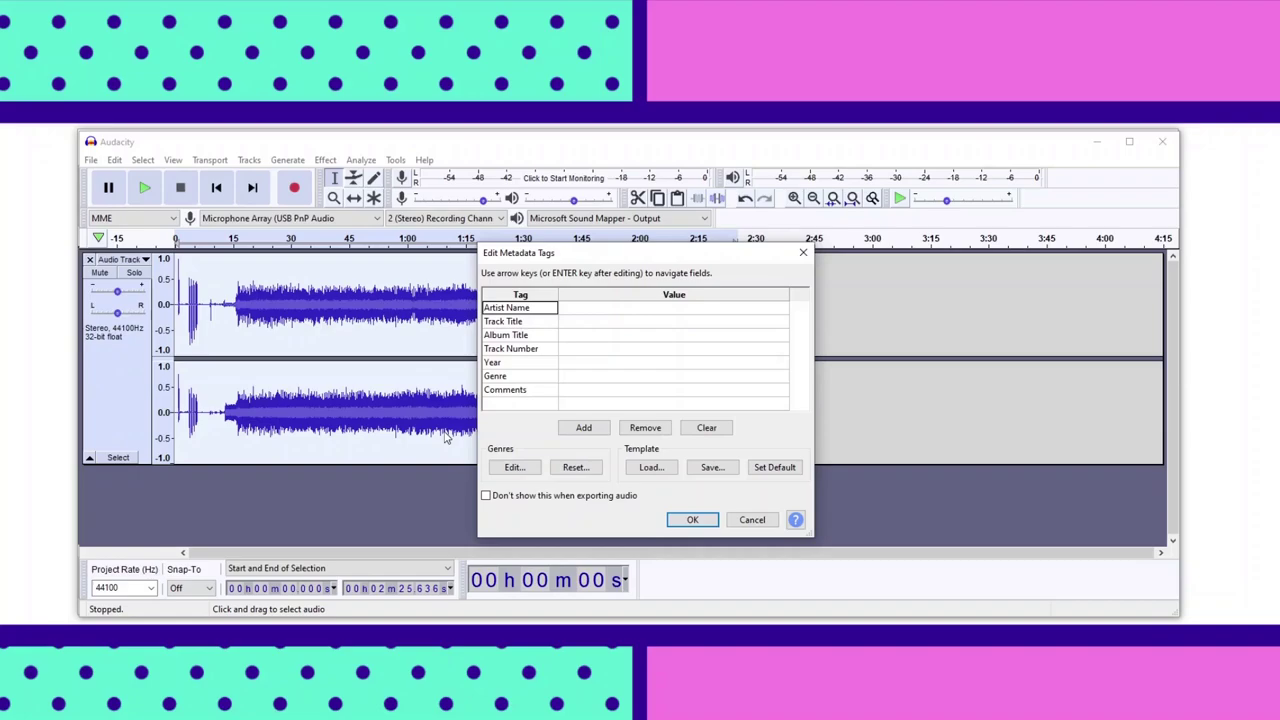
pyautogui.click(697, 521)
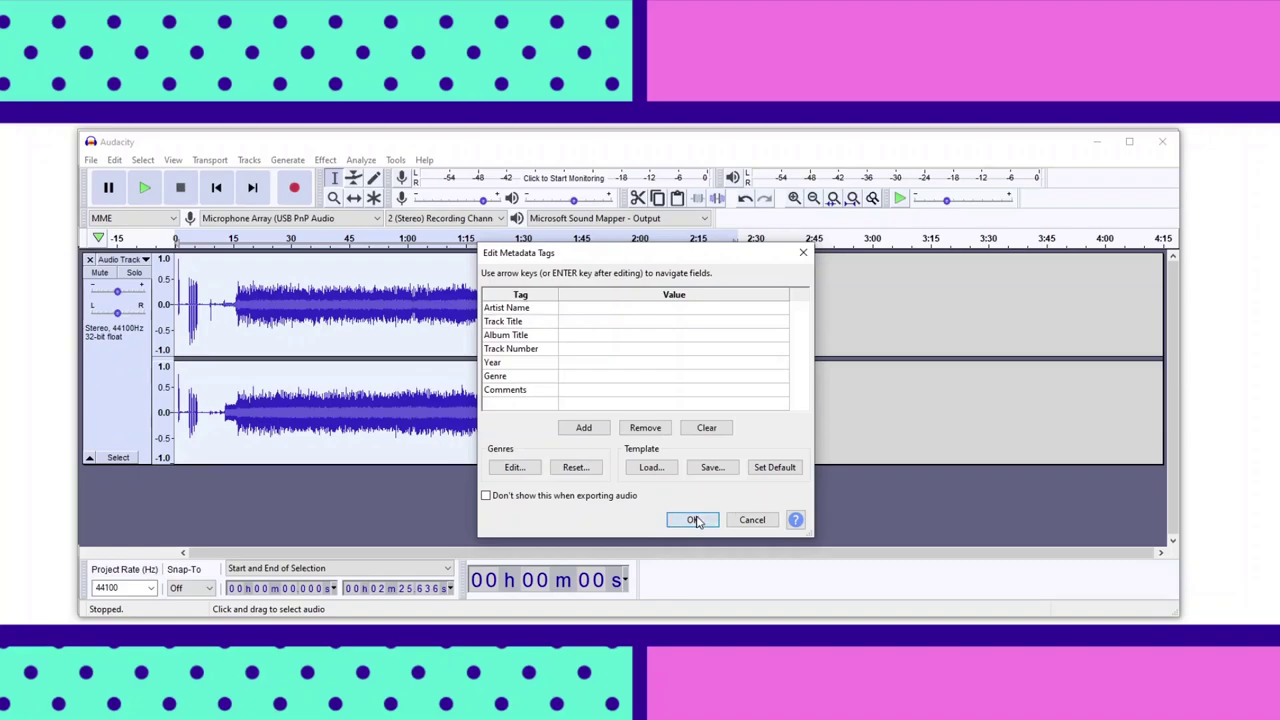